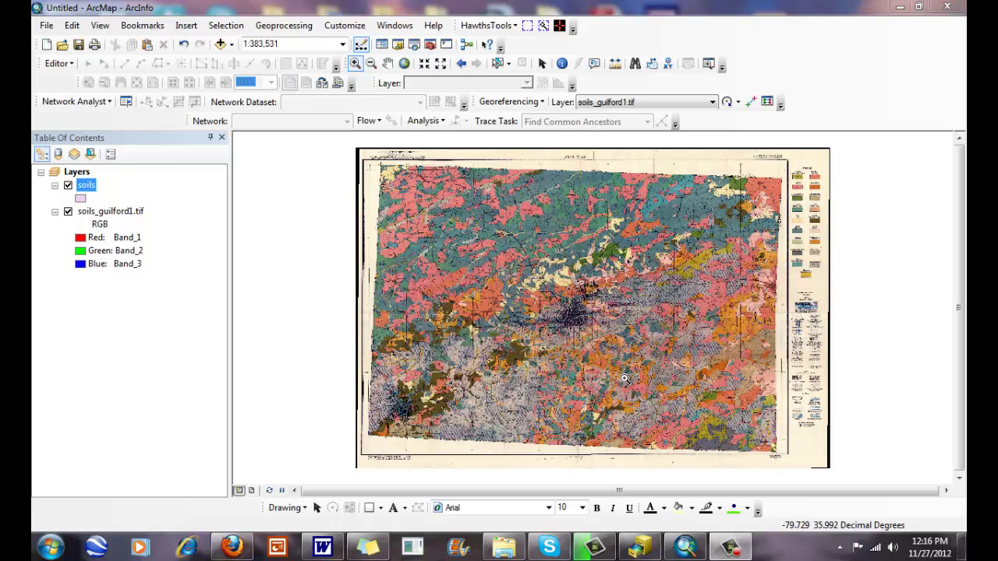
- Open the soils layer's attribute table to review it, then close it
right_click(93, 185)
left_click(125, 226)
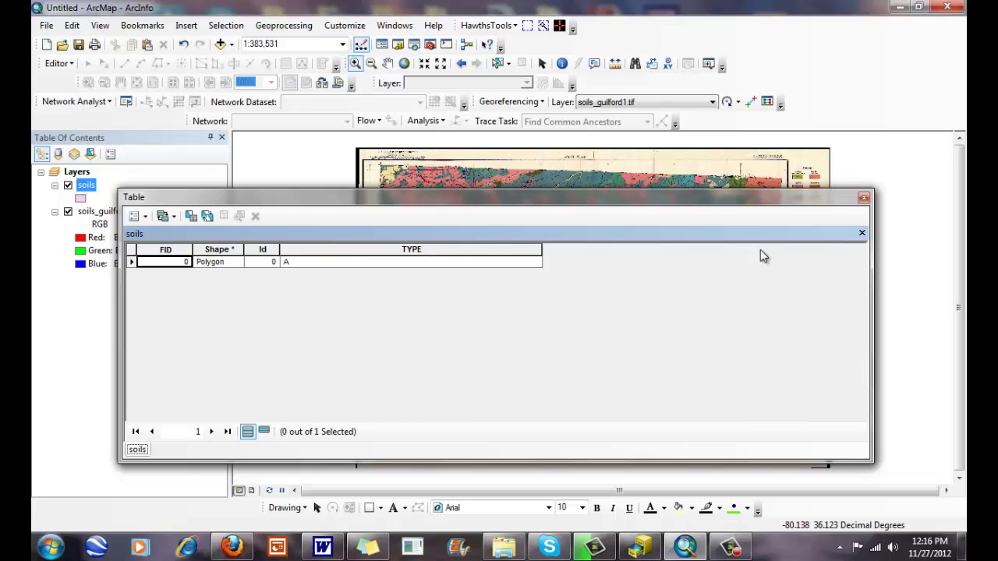
left_click(863, 200)
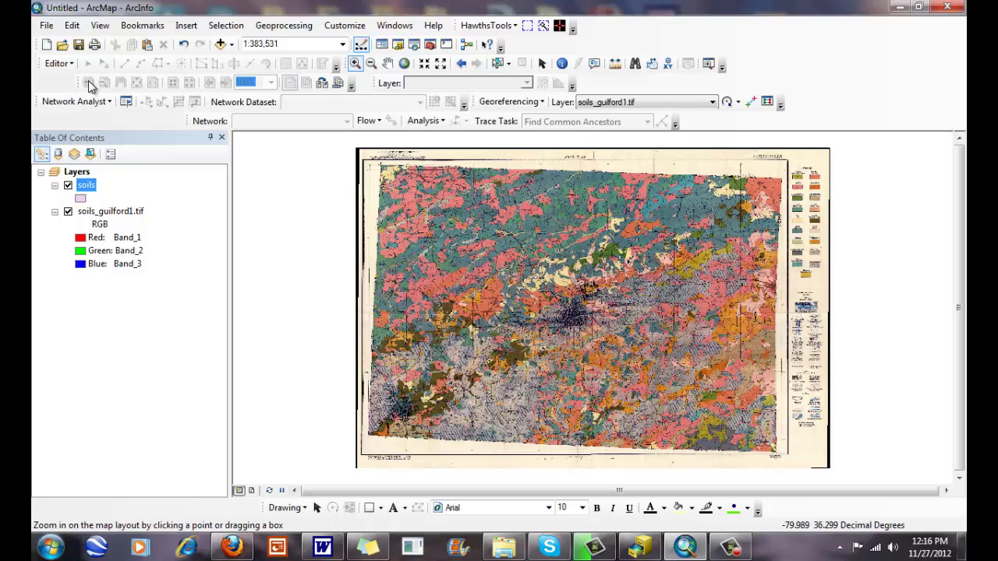
- Zoom In with successive boxes onto the green 'A' unit, toggling the soils layer on and off
left_click(360, 65)
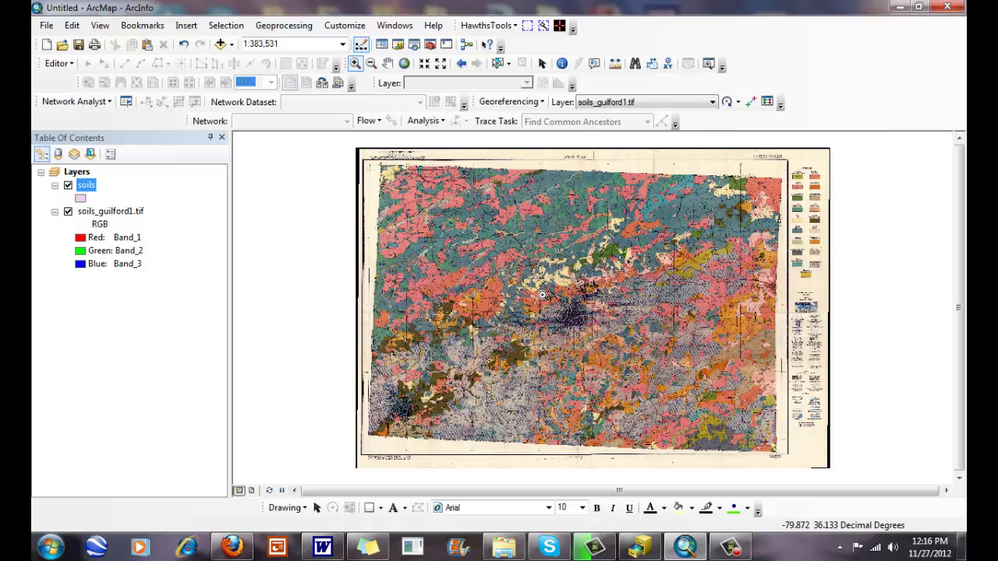
left_click_drag(608, 346, 486, 245)
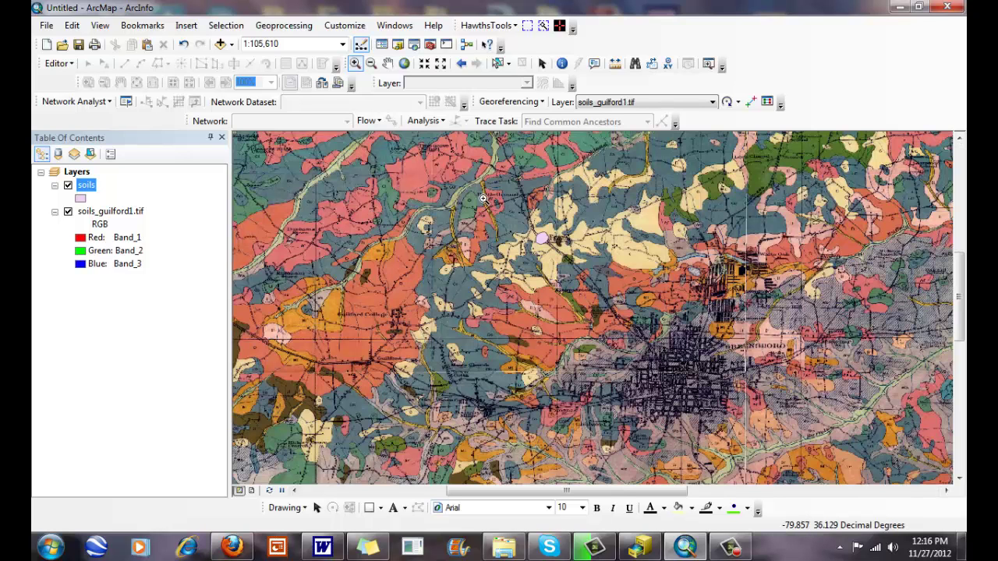
left_click_drag(488, 198, 653, 331)
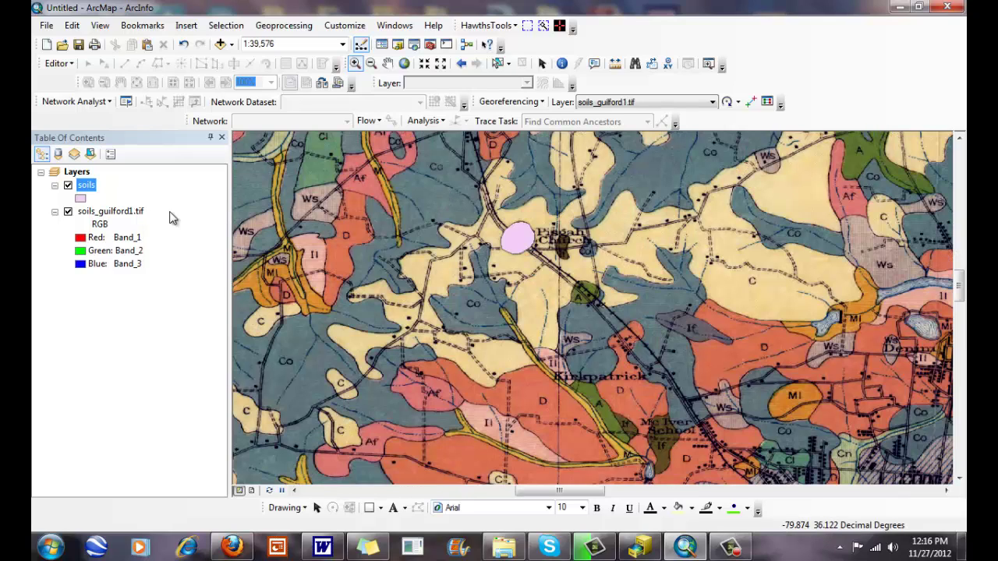
left_click(67, 187)
left_click(68, 187)
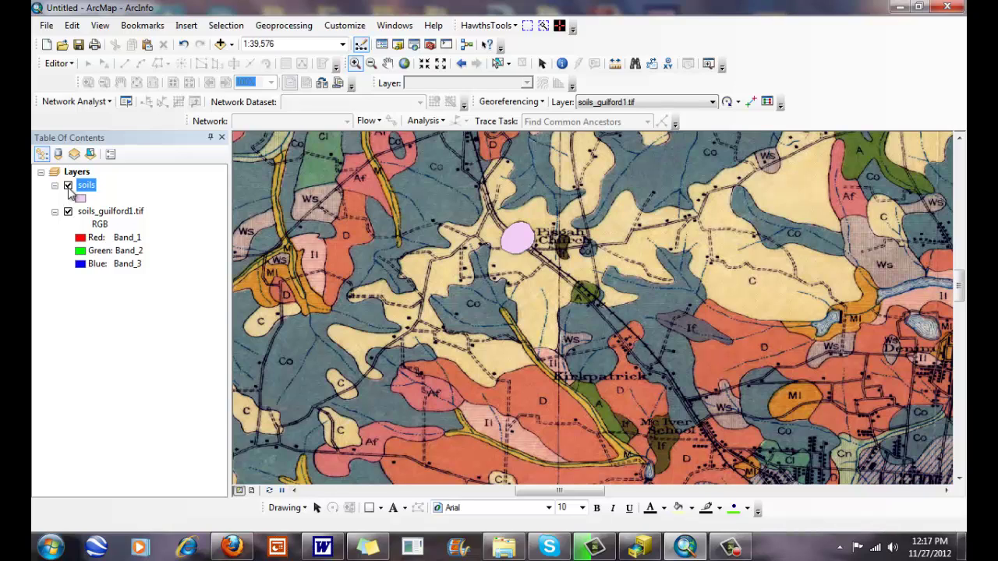
left_click(68, 186)
left_click(68, 186)
left_click_drag(550, 255, 650, 341)
left_click_drag(387, 175, 704, 394)
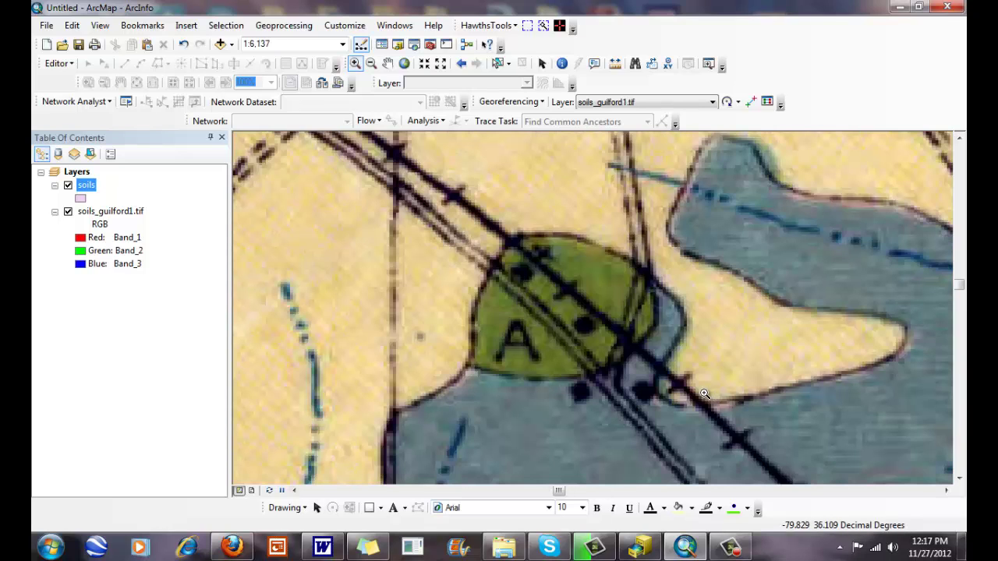
- Choose Start Editing from the Editor menu to get the soils template, then pan the view slightly
left_click(66, 65)
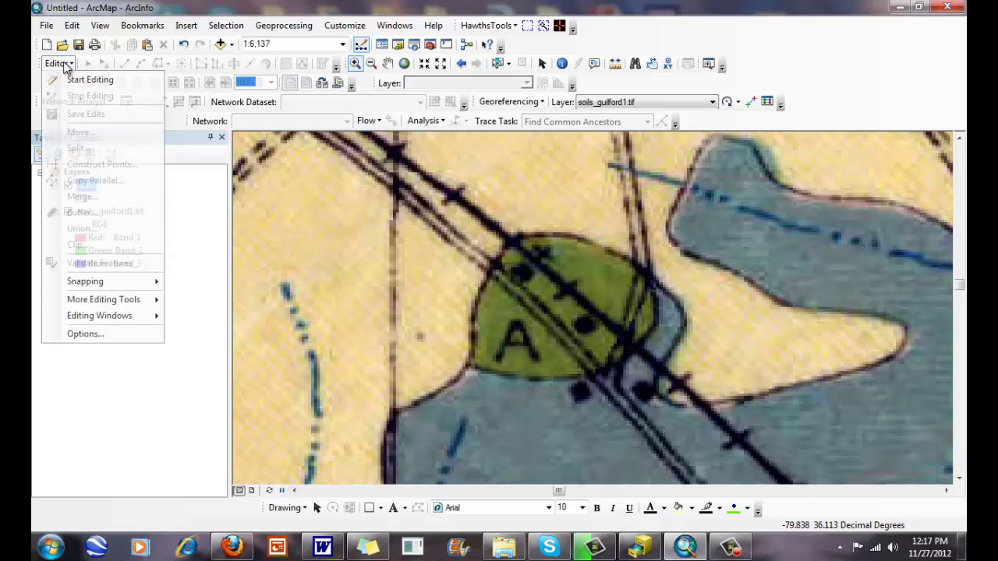
left_click(66, 66)
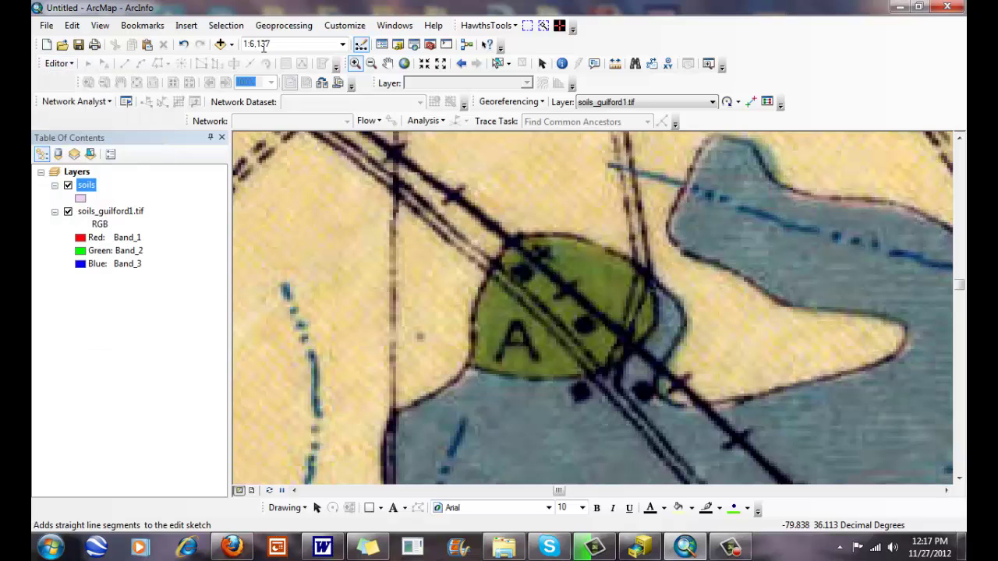
left_click(345, 26)
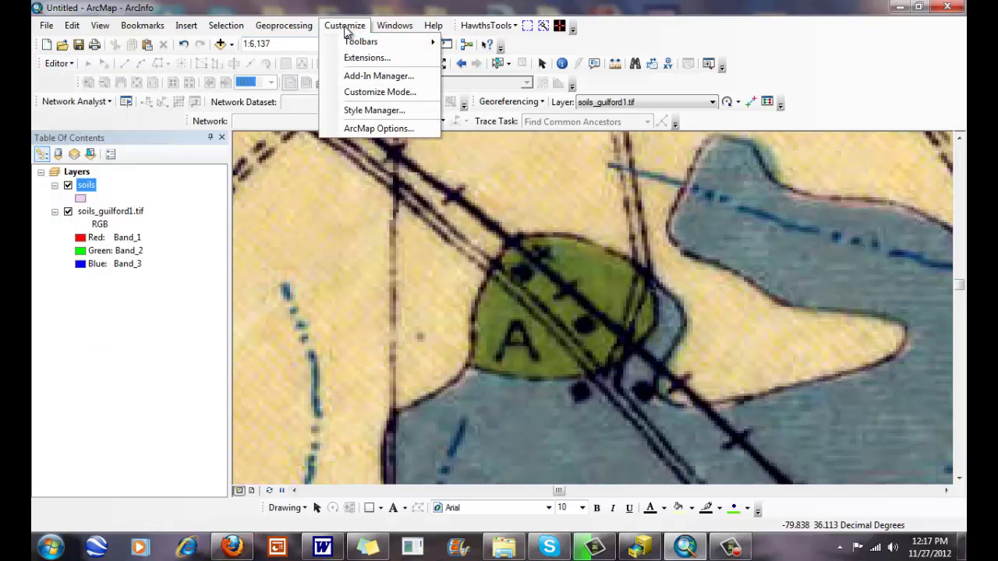
left_click(49, 62)
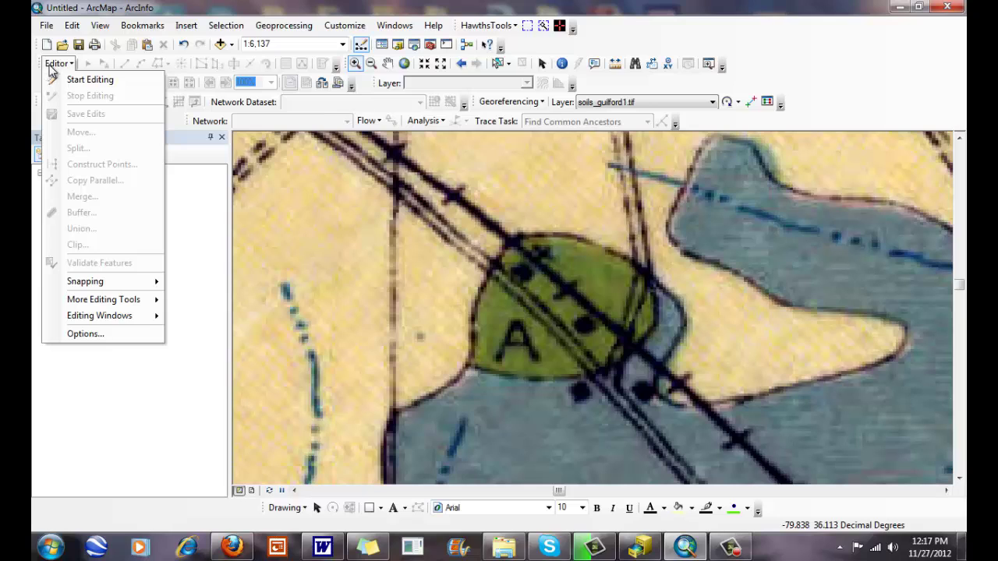
left_click(62, 82)
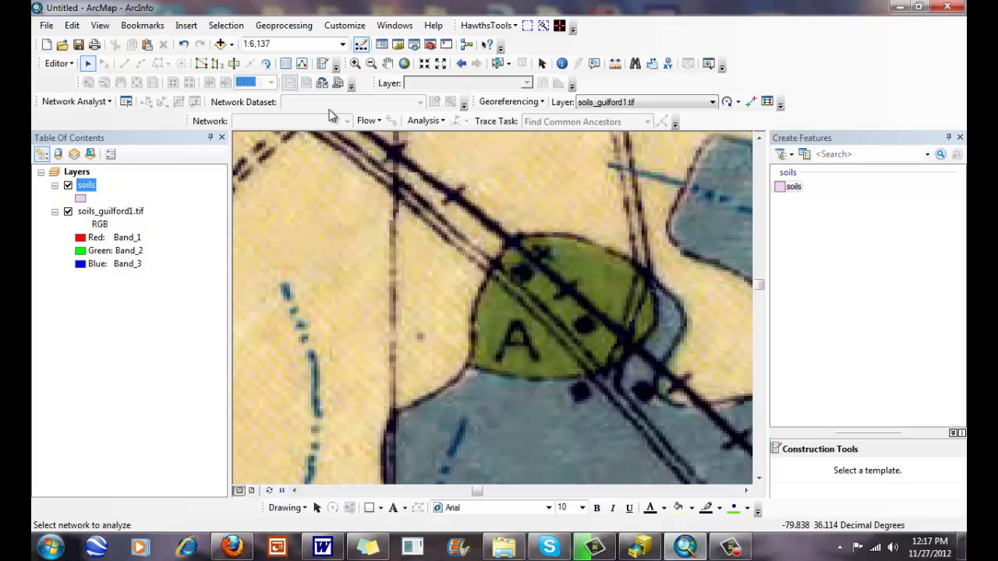
left_click(387, 63)
left_click_drag(387, 212, 629, 413)
- Use Zoom In to enlarge soil unit A to about 1:4,002
left_click(355, 63)
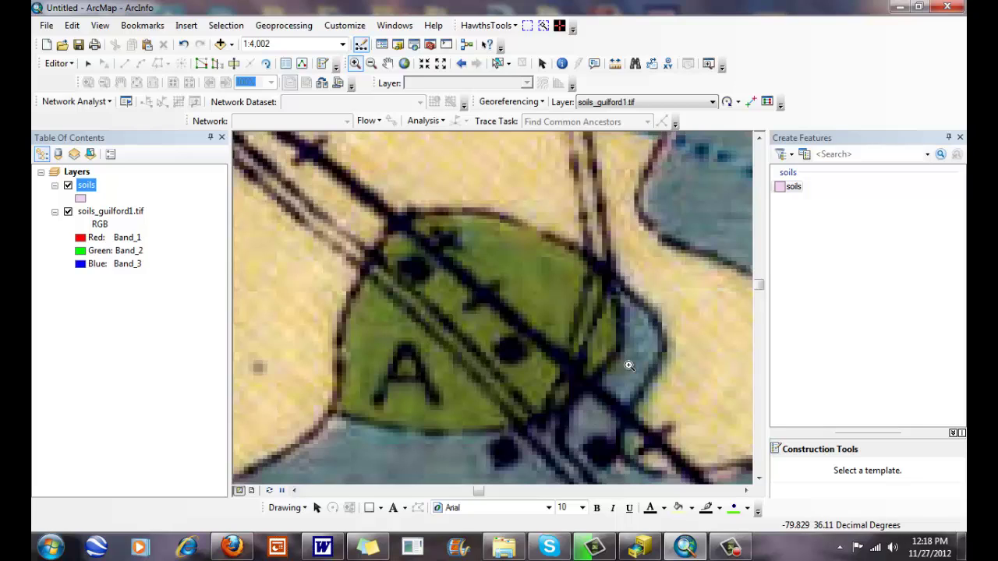
- Select the soils feature template and its Polygon construction tool
left_click(795, 187)
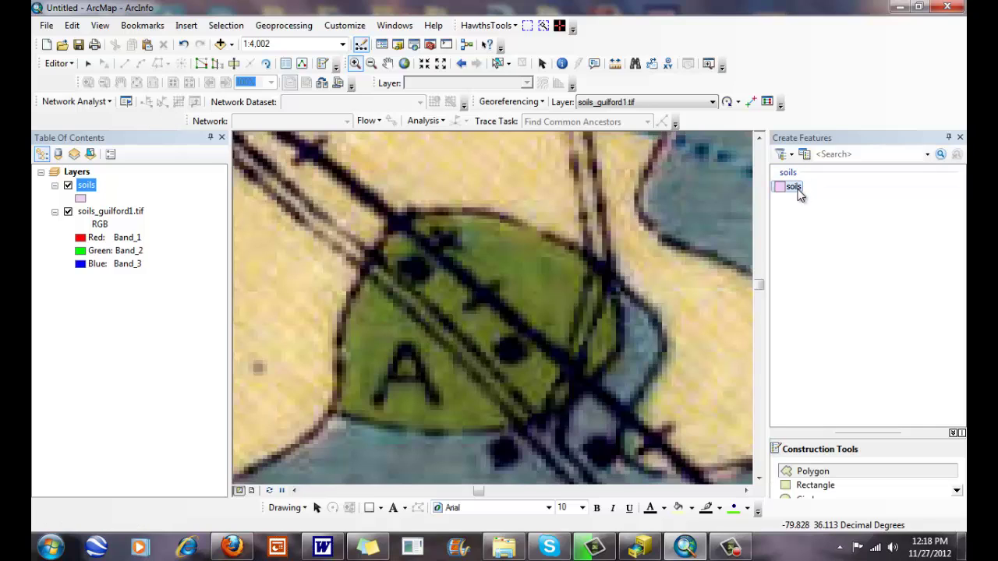
left_click(957, 492)
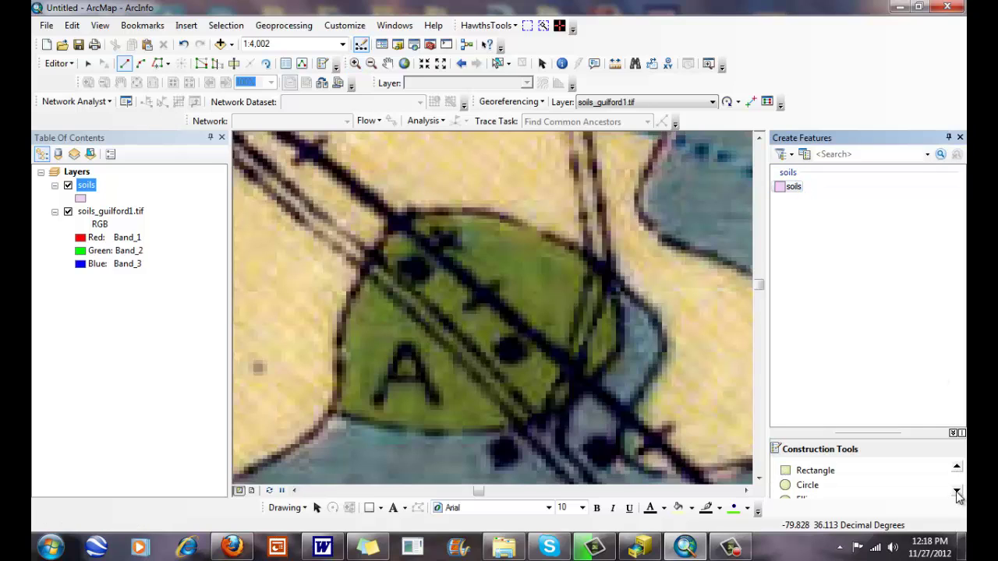
left_click(957, 491)
left_click(957, 492)
left_click(957, 492)
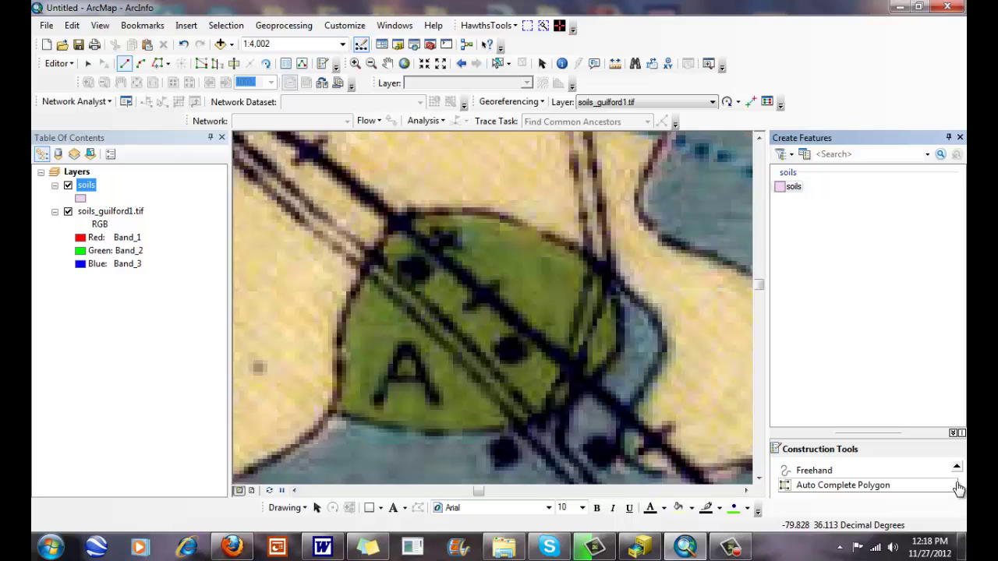
left_click(956, 468)
left_click(956, 467)
left_click(956, 468)
left_click(956, 468)
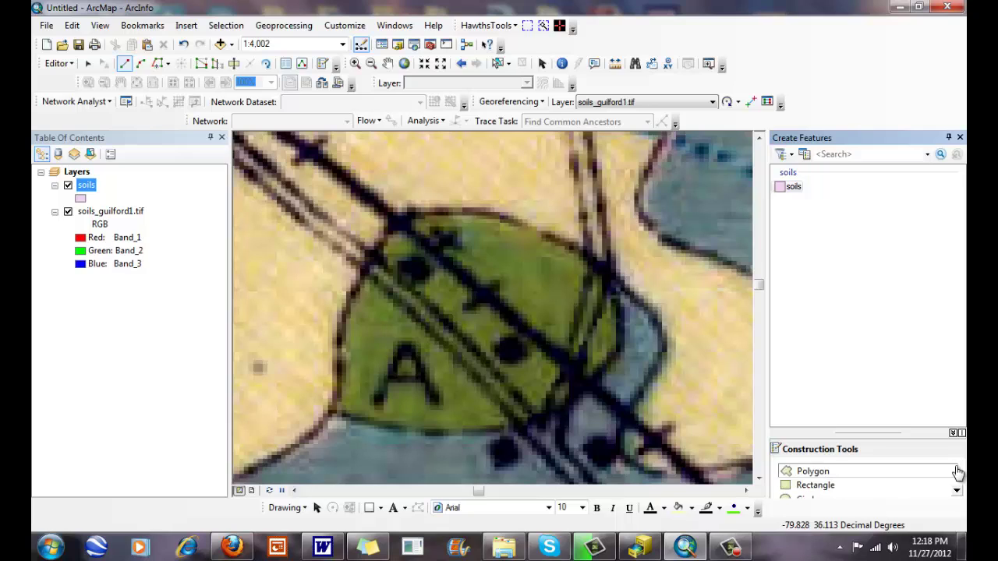
left_click(873, 477)
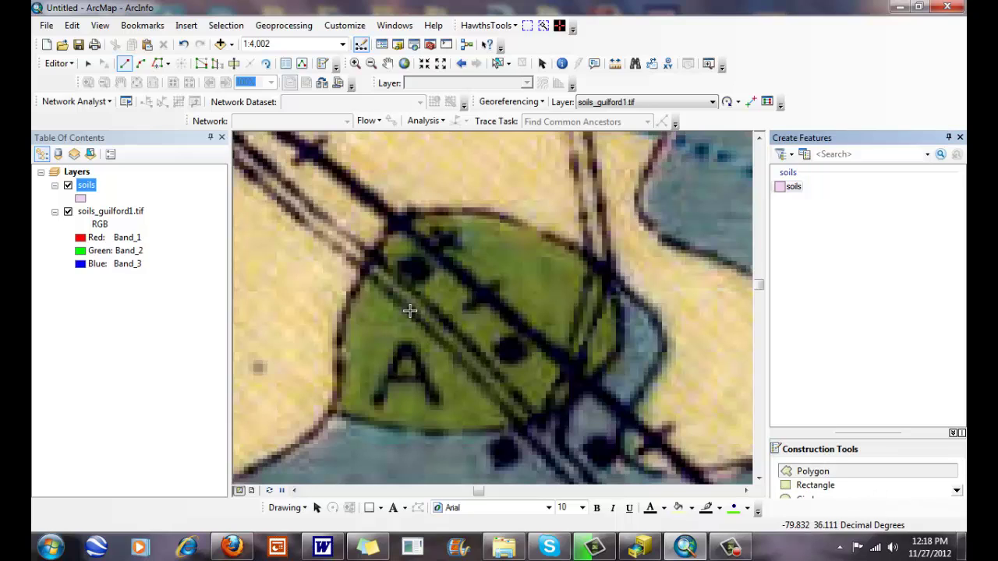
- Place vertices from unit A's western edge across its top and down its right side
left_click(350, 302)
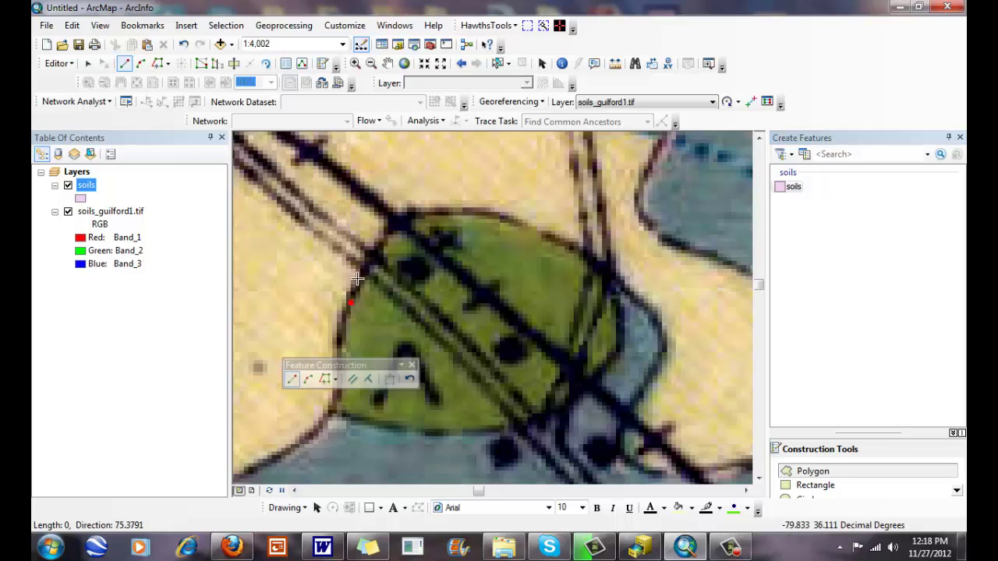
left_click(359, 271)
left_click(375, 242)
left_click(388, 227)
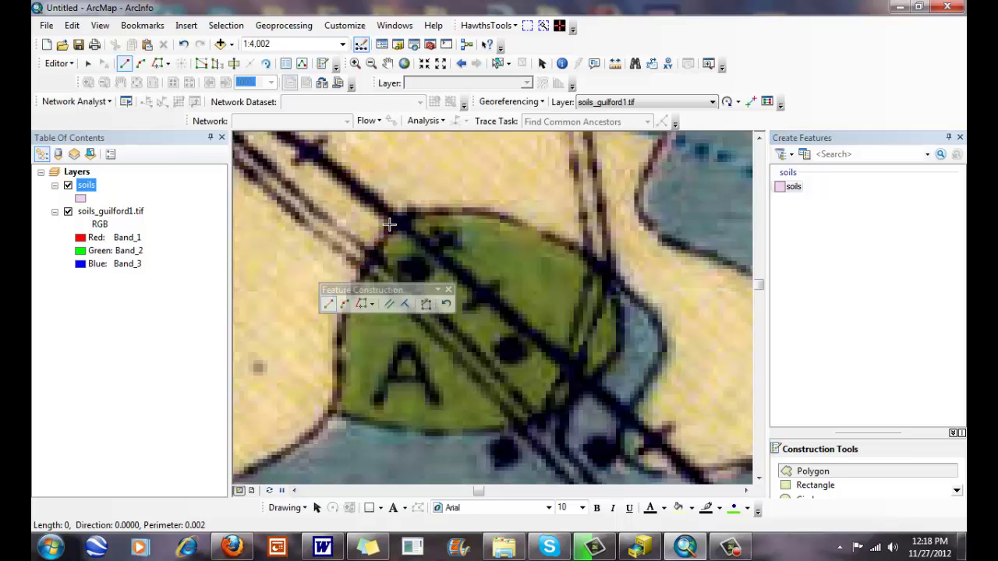
left_click(405, 212)
left_click(429, 207)
left_click(461, 209)
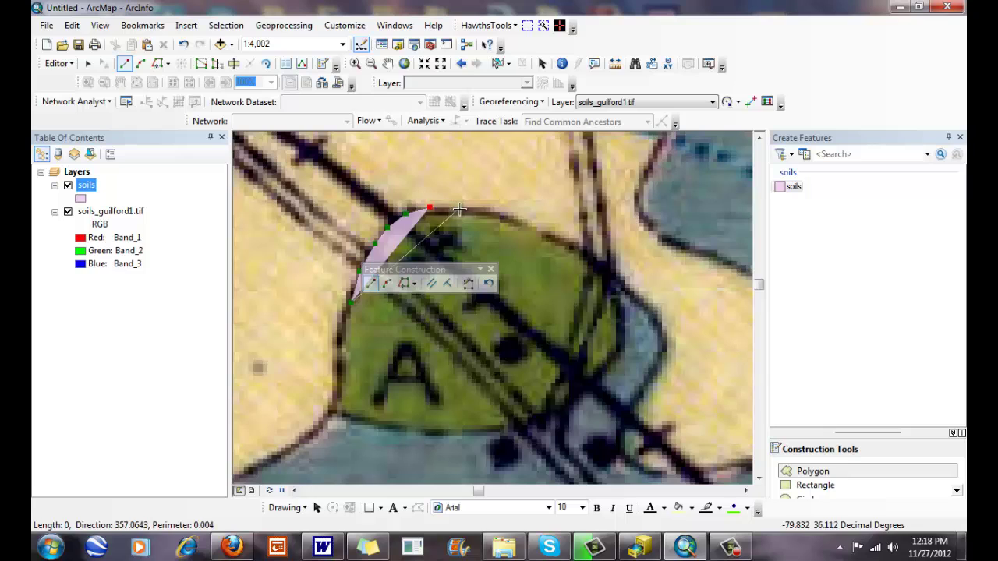
left_click(488, 214)
left_click(514, 220)
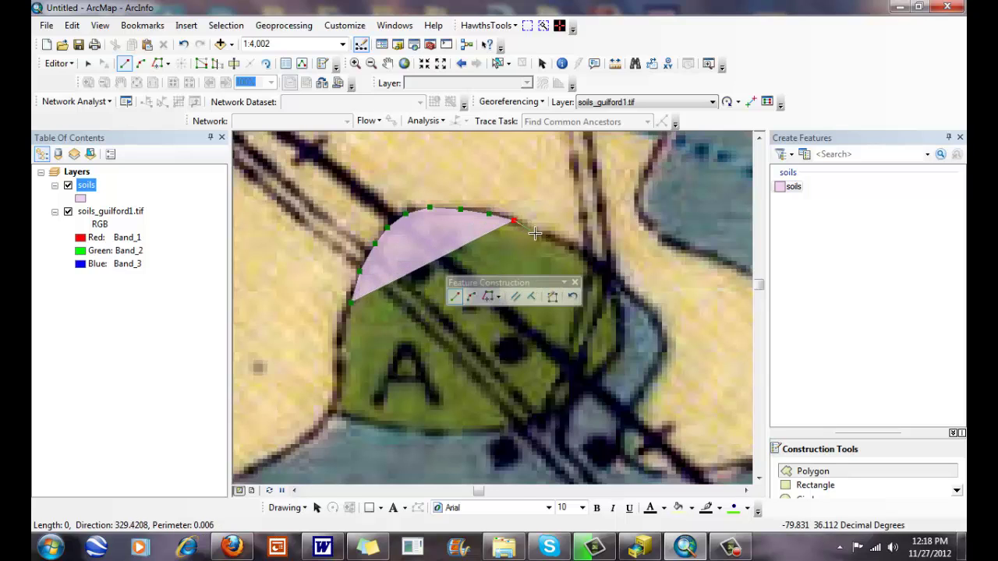
left_click(556, 236)
left_click(598, 265)
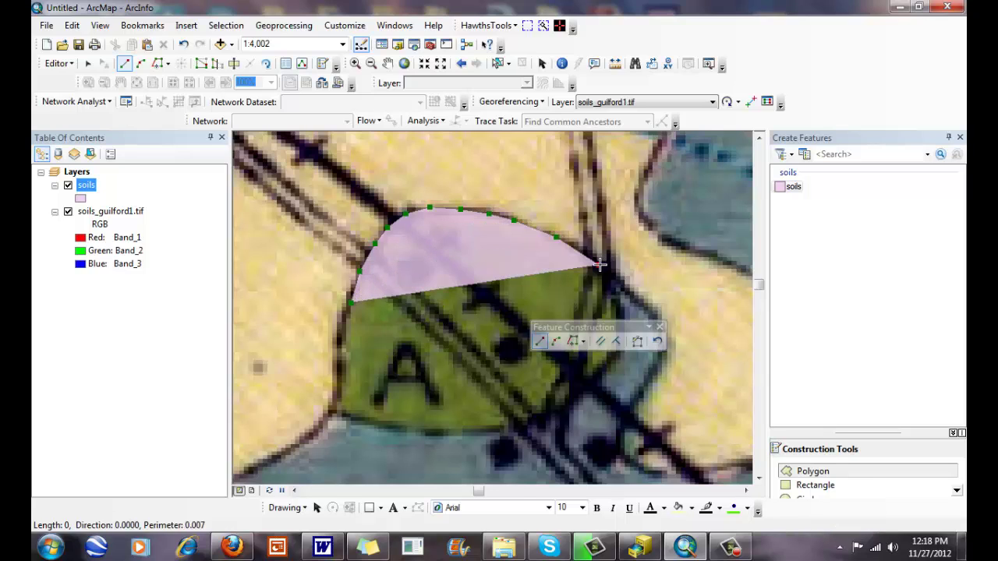
left_click(620, 303)
left_click(621, 335)
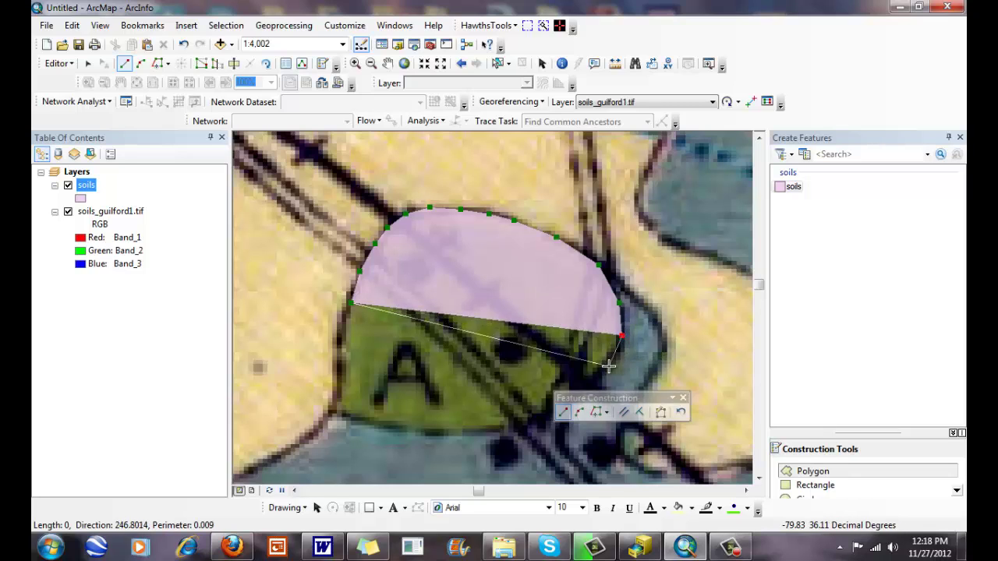
- Continue the outline along unit A's bottom and left edges and double-click to finish the polygon
left_click(608, 366)
left_click(581, 386)
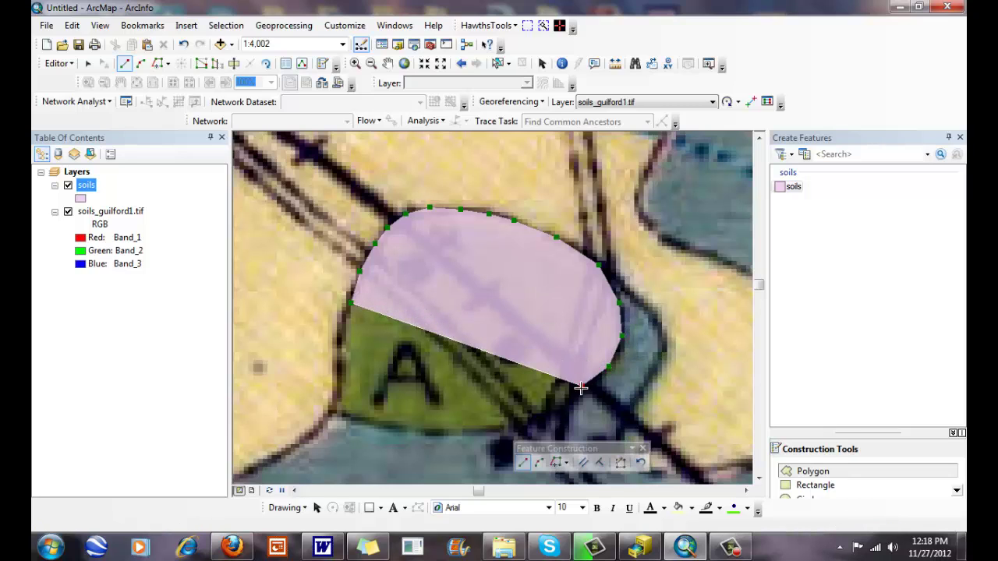
left_click(551, 418)
left_click(500, 425)
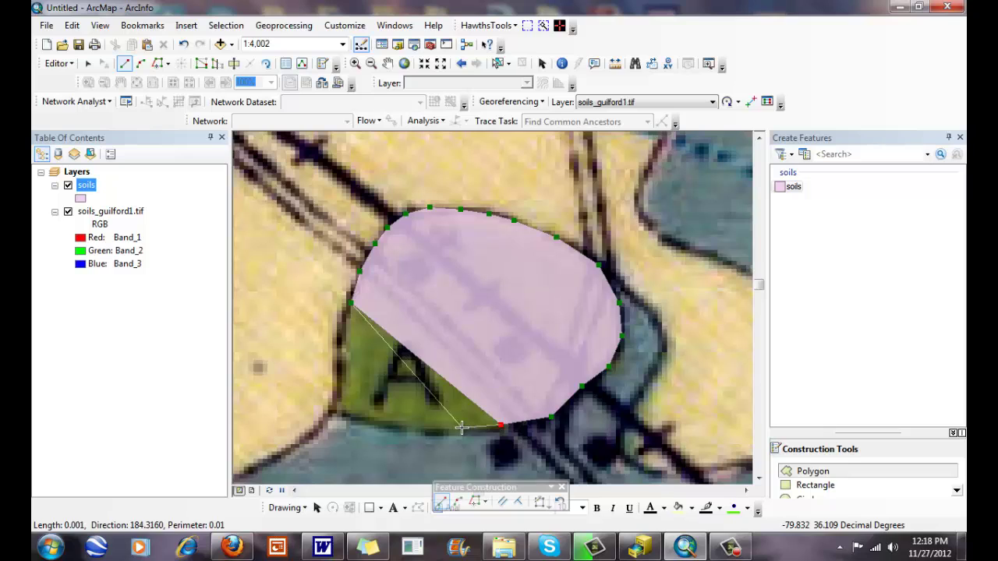
left_click(461, 428)
left_click(420, 432)
left_click(388, 428)
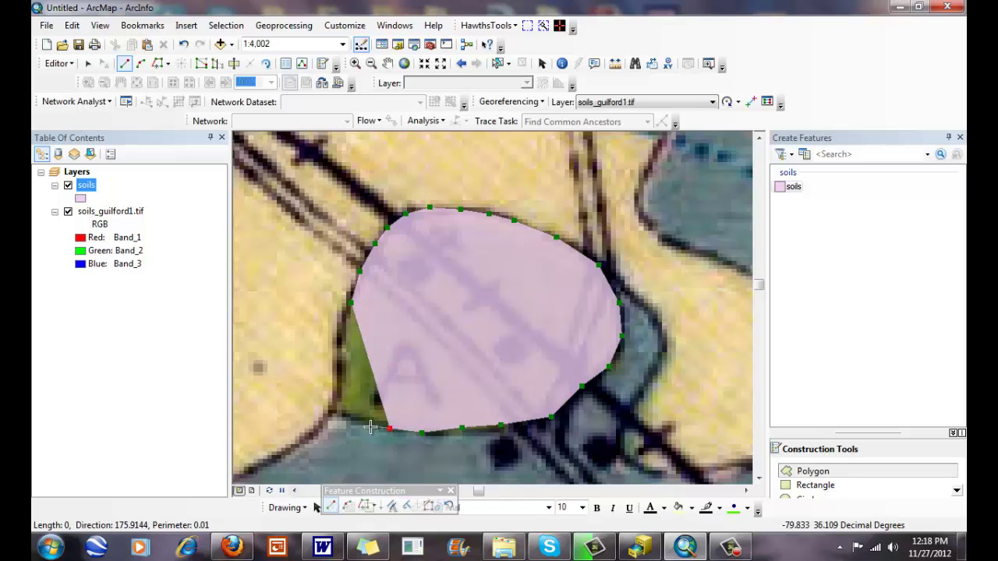
left_click(355, 421)
left_click(332, 413)
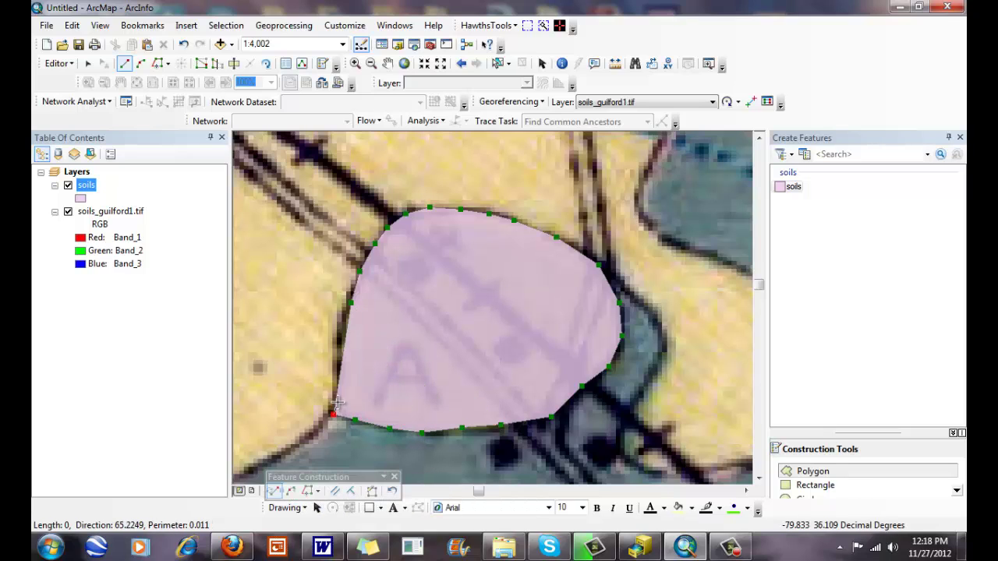
left_click(337, 360)
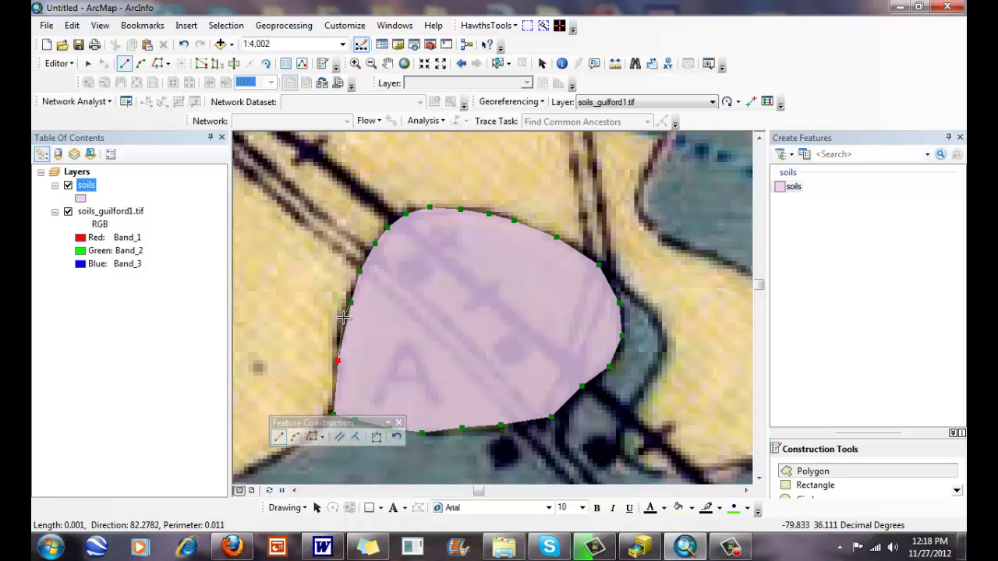
double_click(343, 317)
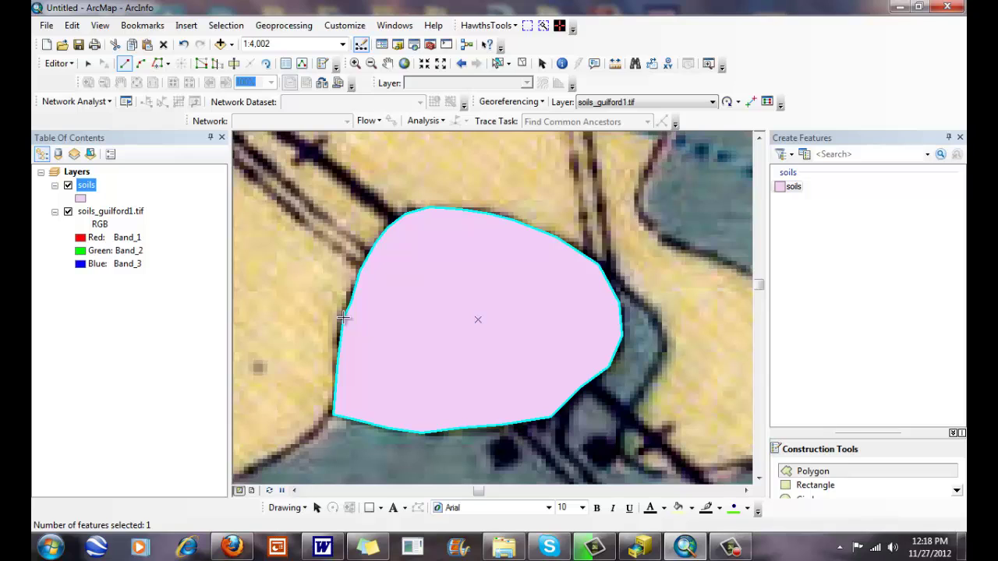
- Enter A in row 2's TYPE cell of the soils attribute table, then close the table
right_click(84, 185)
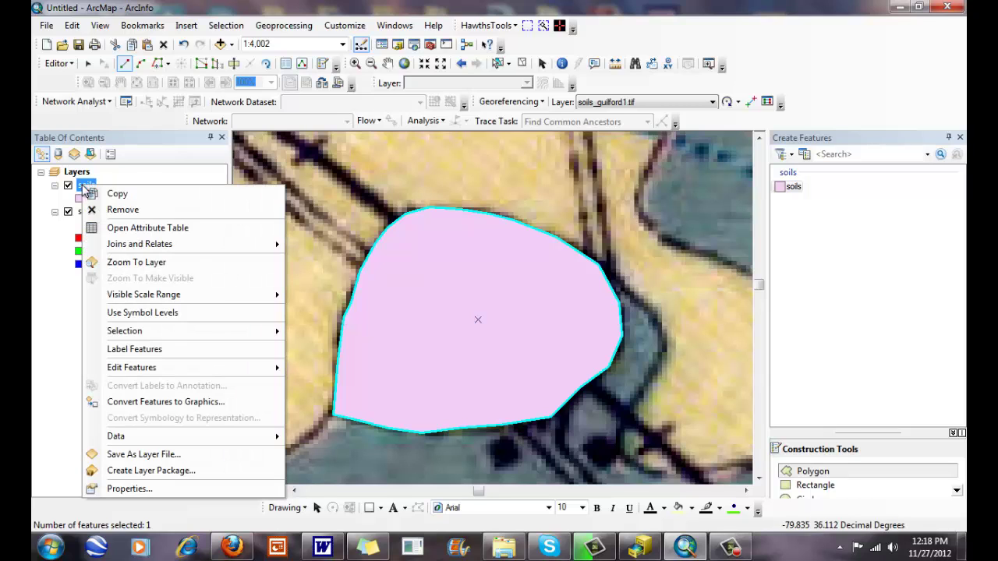
left_click(115, 227)
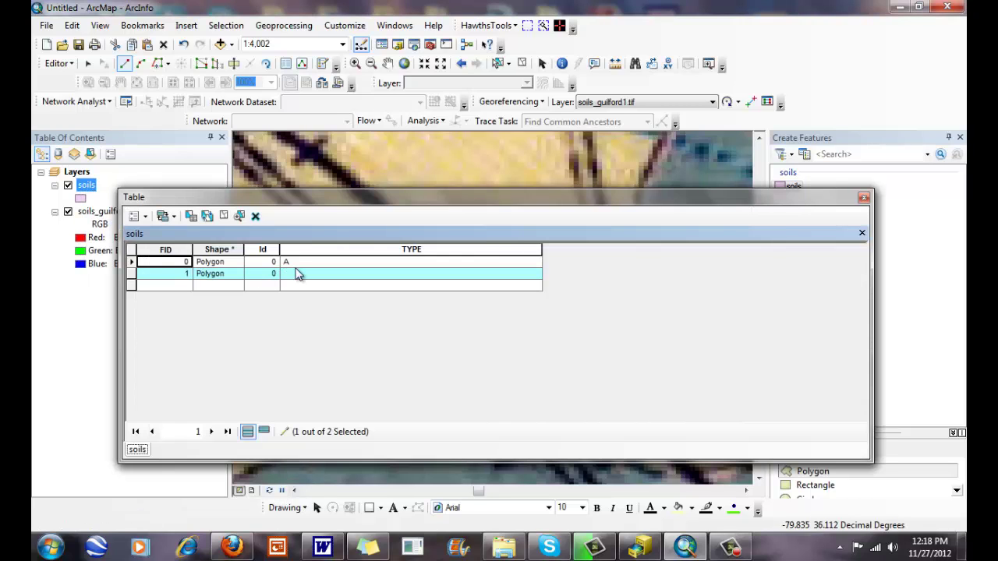
left_click(297, 273)
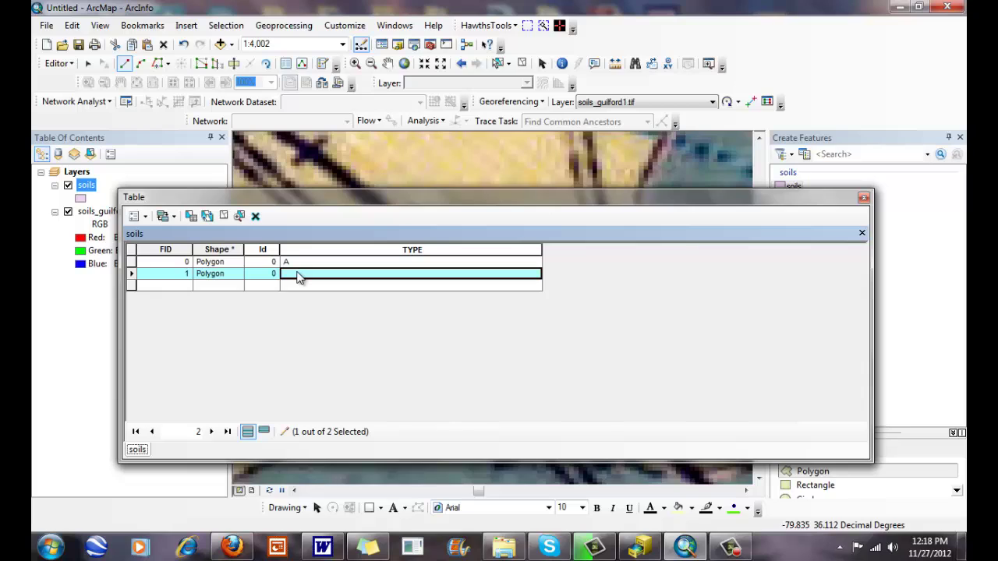
type("A")
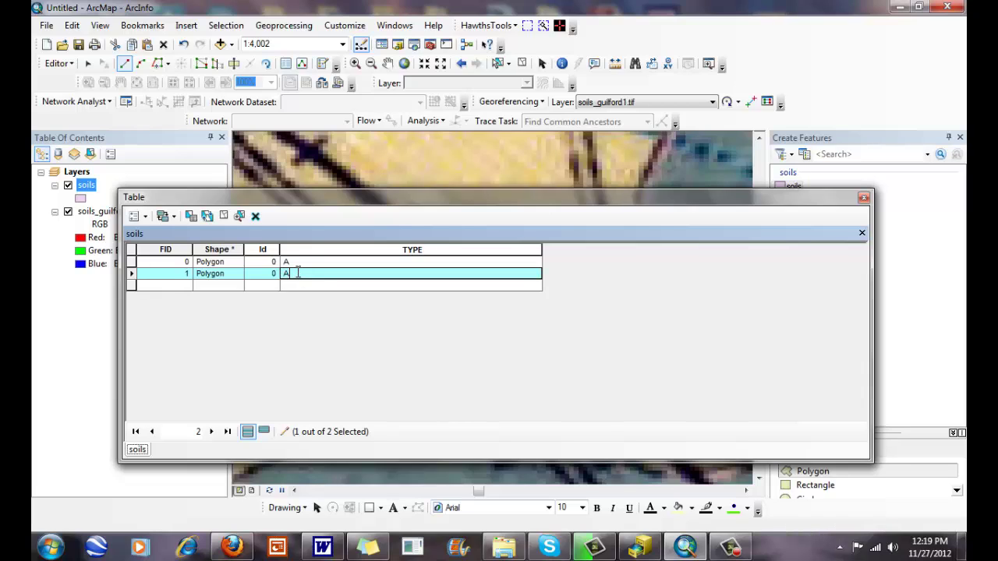
key("Return")
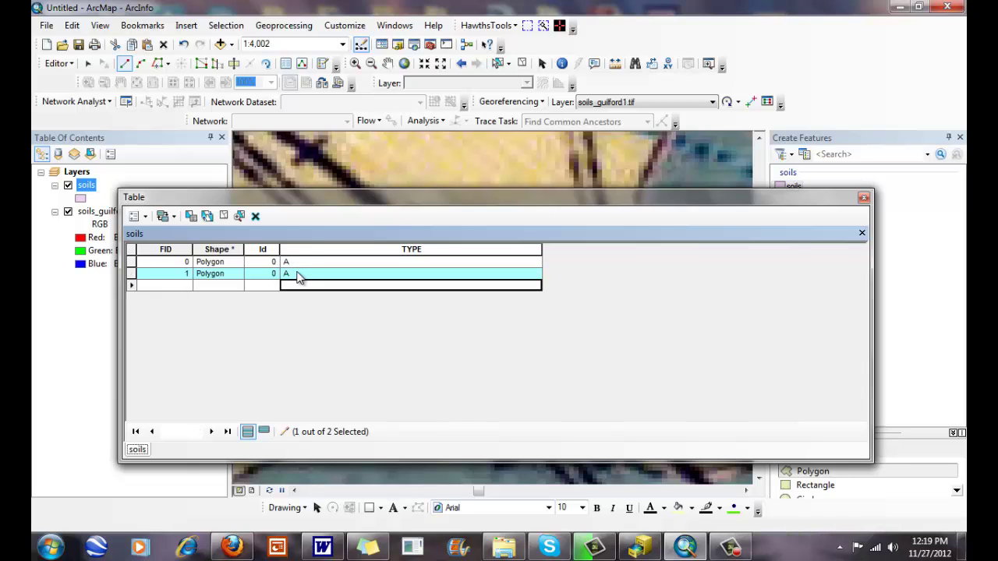
left_click(862, 198)
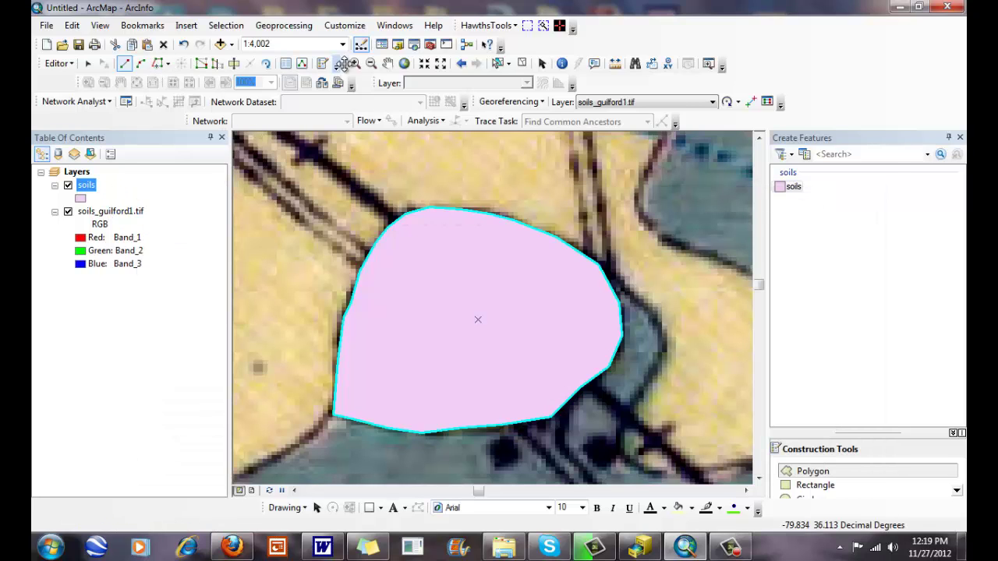
- Zoom out twice around the new polygon and pan so both pink polygons show
left_click(371, 64)
left_click(515, 326)
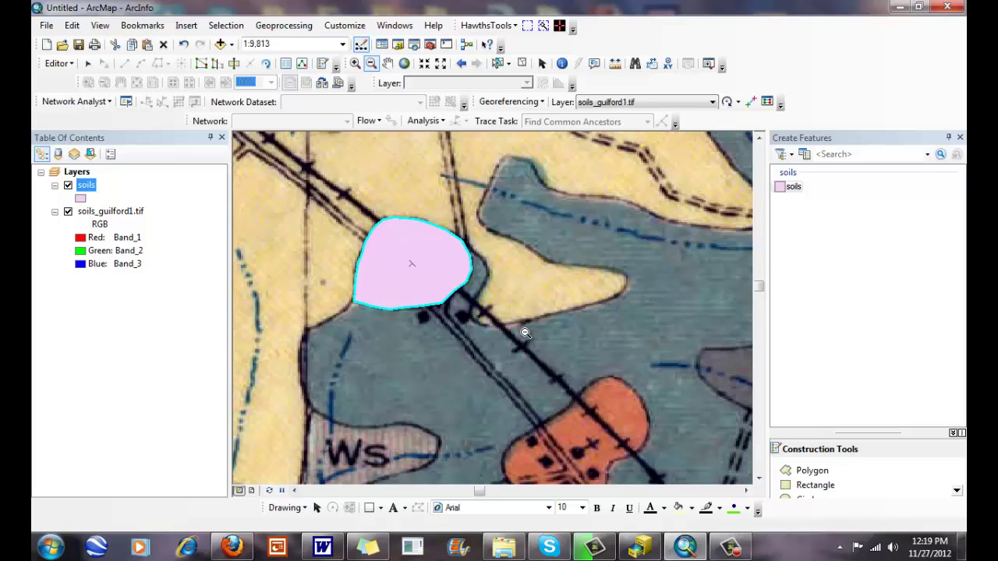
left_click(483, 321)
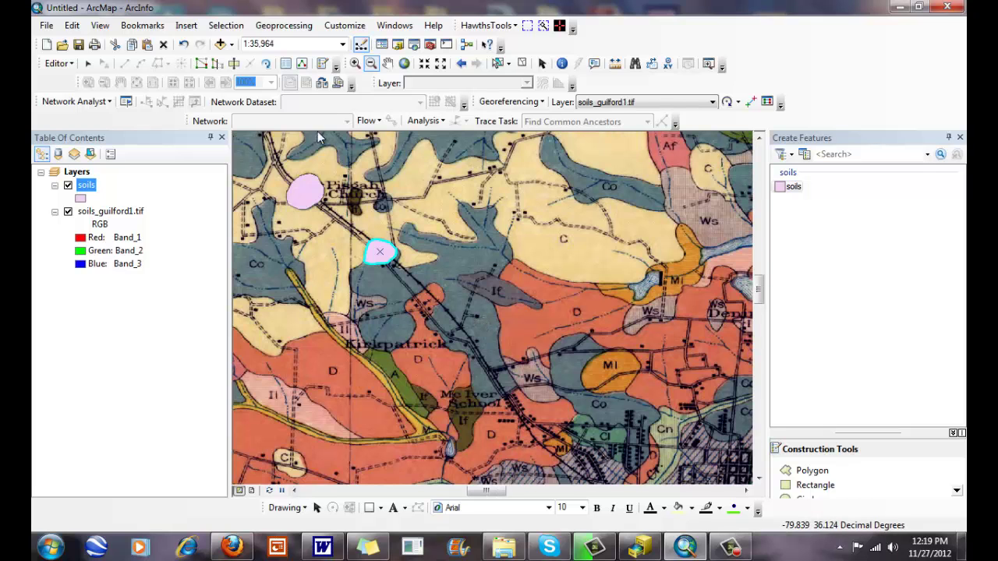
left_click(387, 63)
left_click_drag(432, 219, 519, 255)
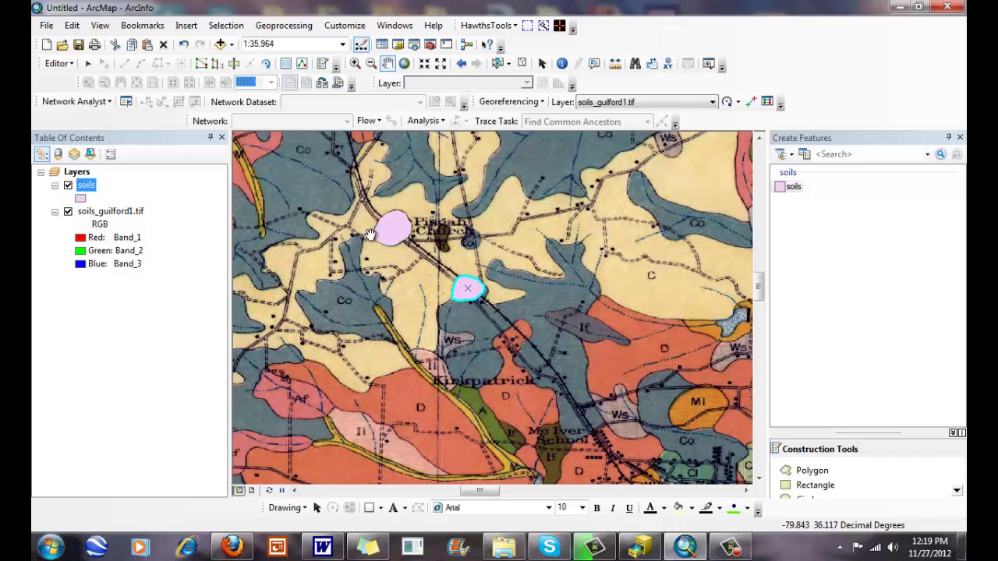
- Choose Stop Editing from the Editor menu and answer Yes to save the edits
left_click(53, 65)
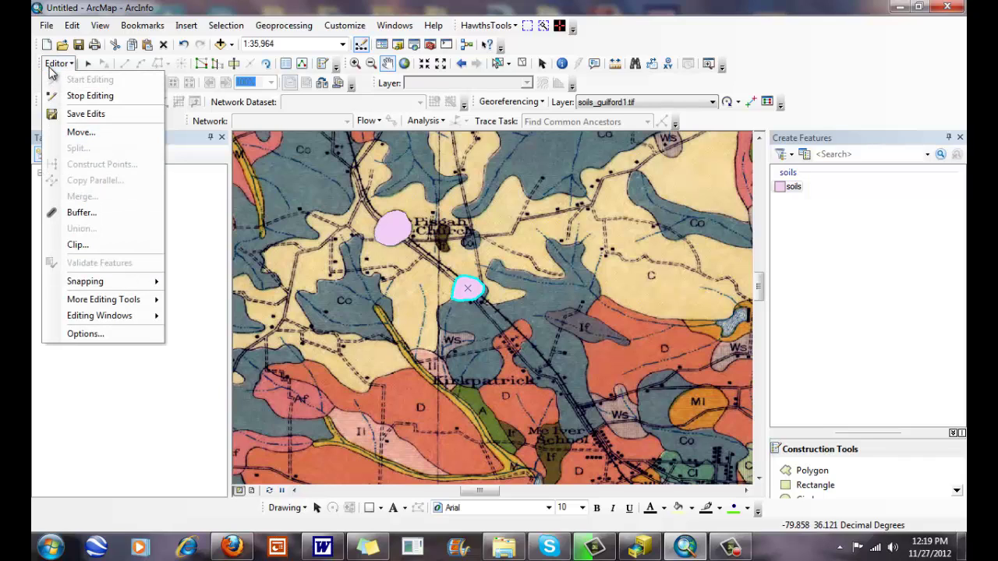
left_click(69, 97)
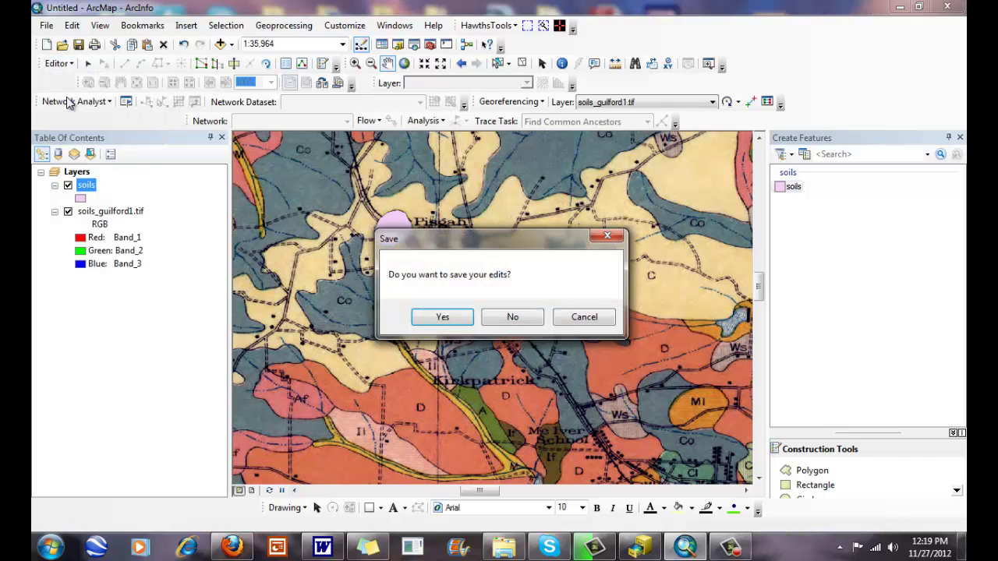
left_click(445, 320)
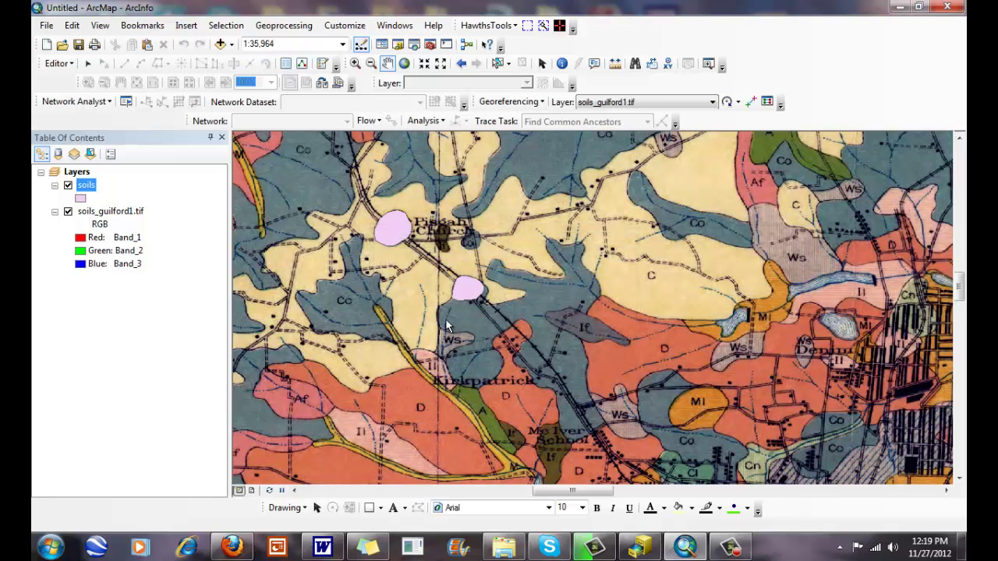